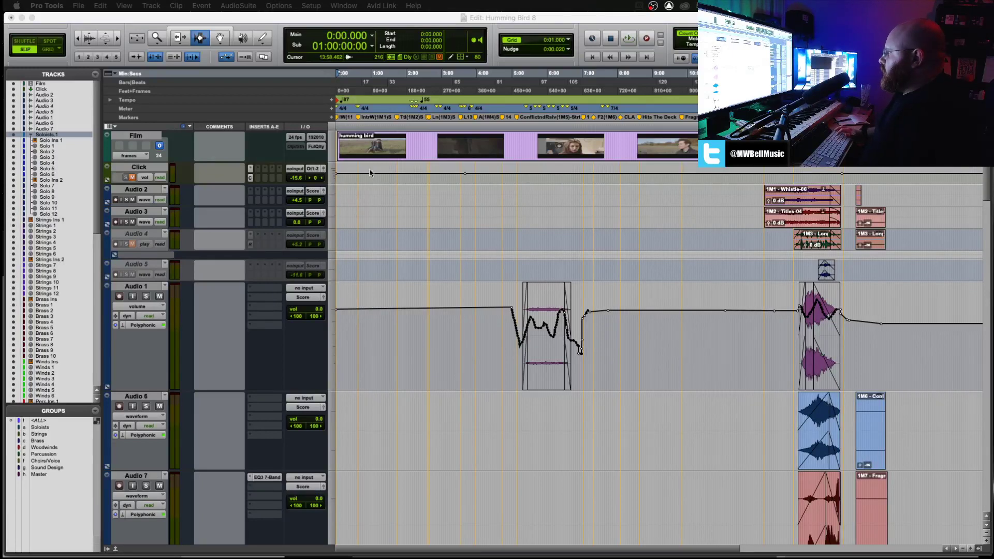
Open the About Pro Tools screen to confirm version 2020.3.0 is running
left_click(57, 15)
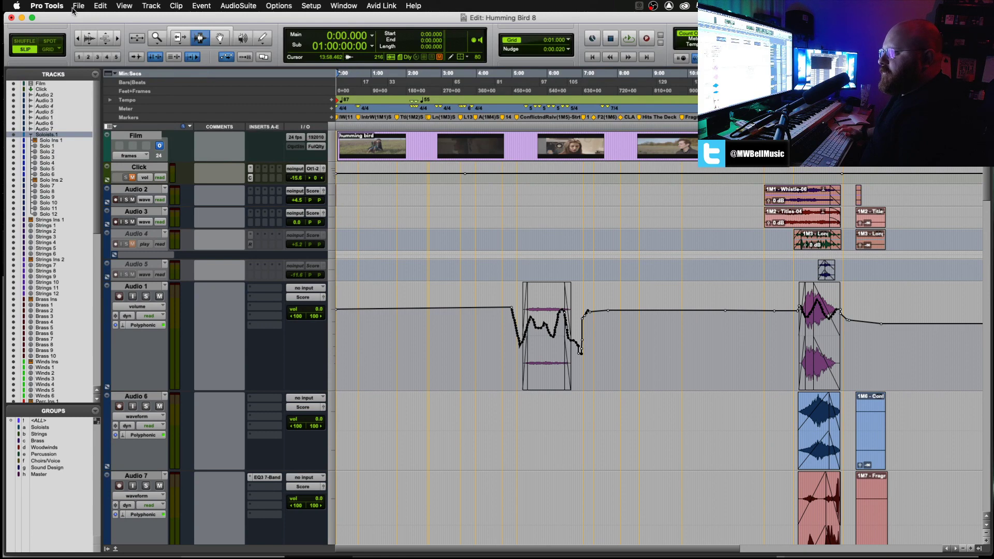
left_click(78, 6)
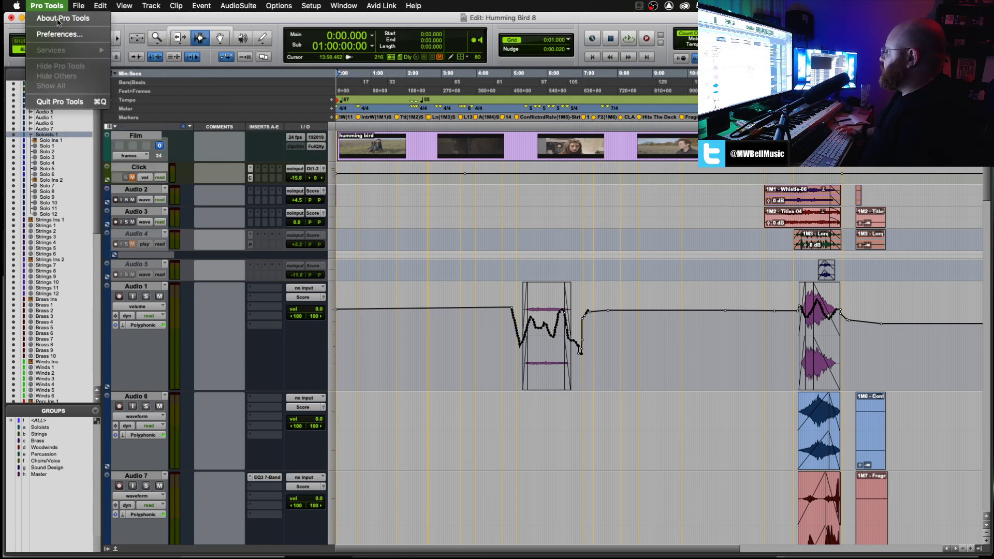
left_click(58, 20)
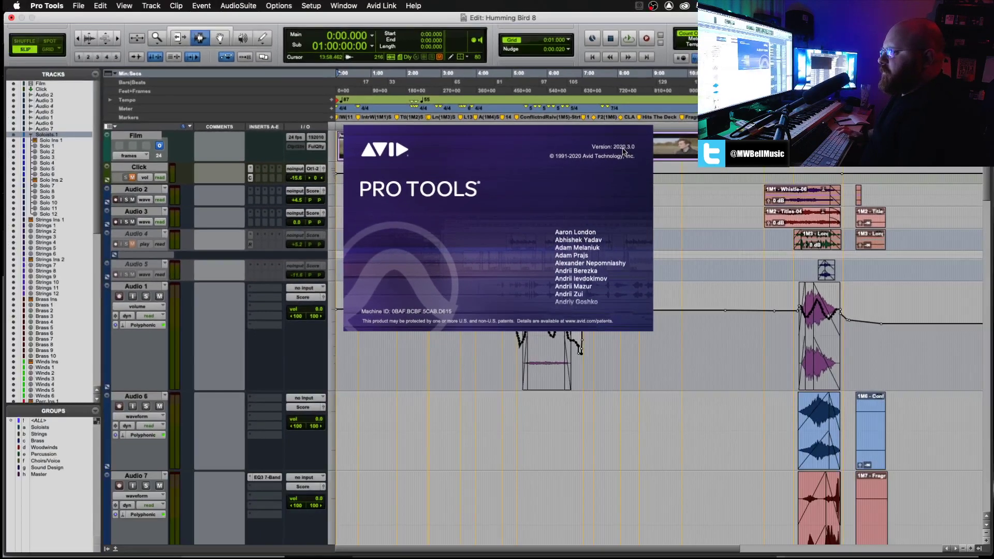
Close the About screen and scroll through the Edit window's tracks
left_click(545, 163)
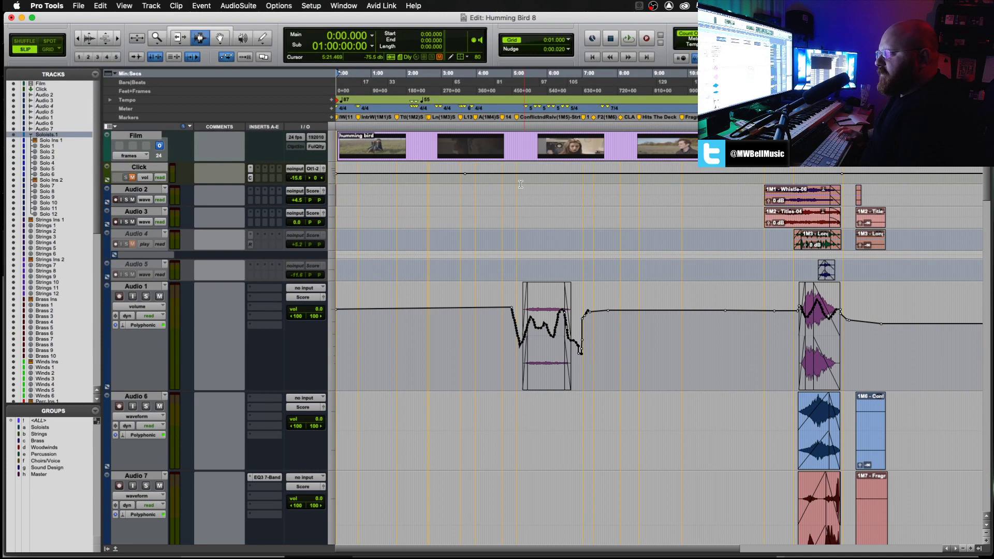
scroll(228, 310, "down", 15)
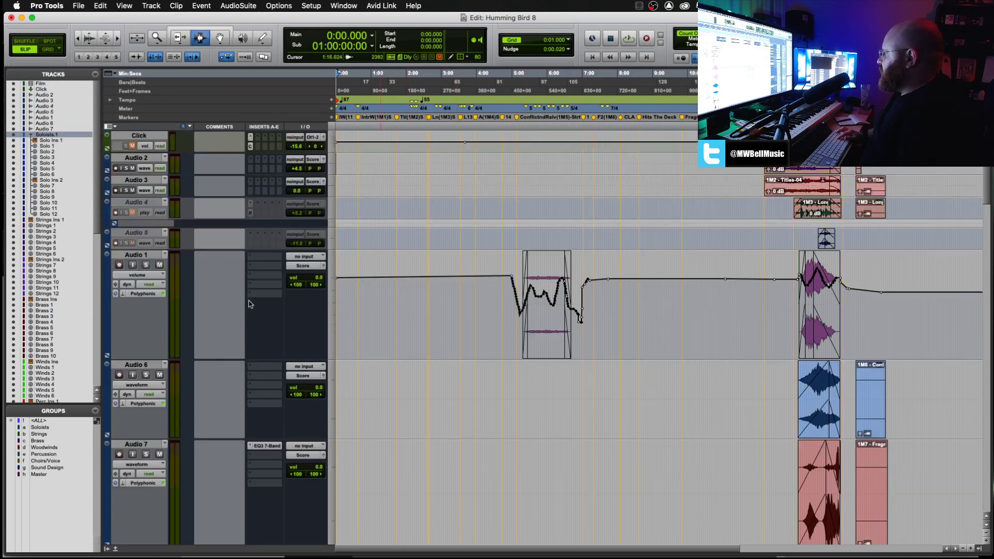
scroll(167, 339, "down", 5)
scroll(168, 336, "up", 8)
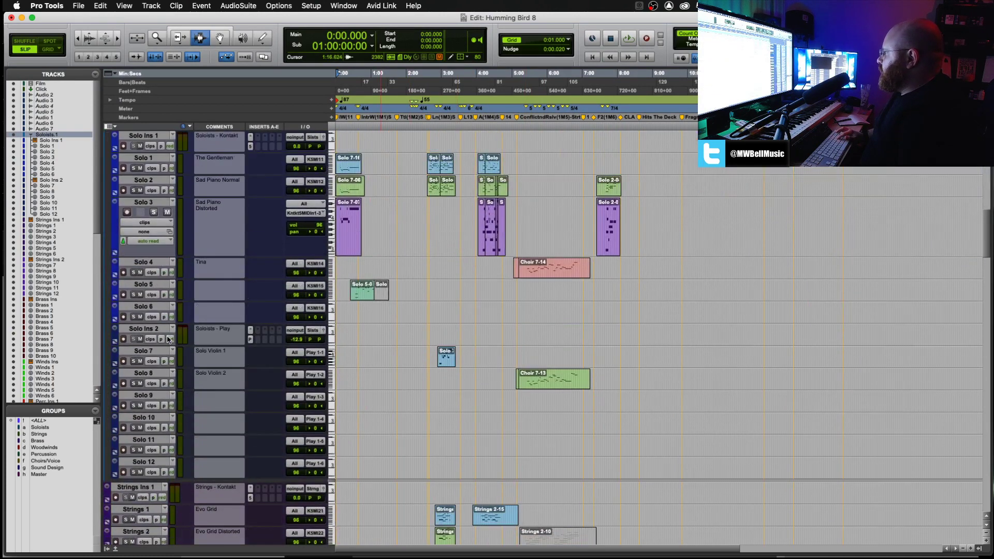
Toggle the Soloists.1 folder open and closed, leaving it collapsed
left_click(108, 162)
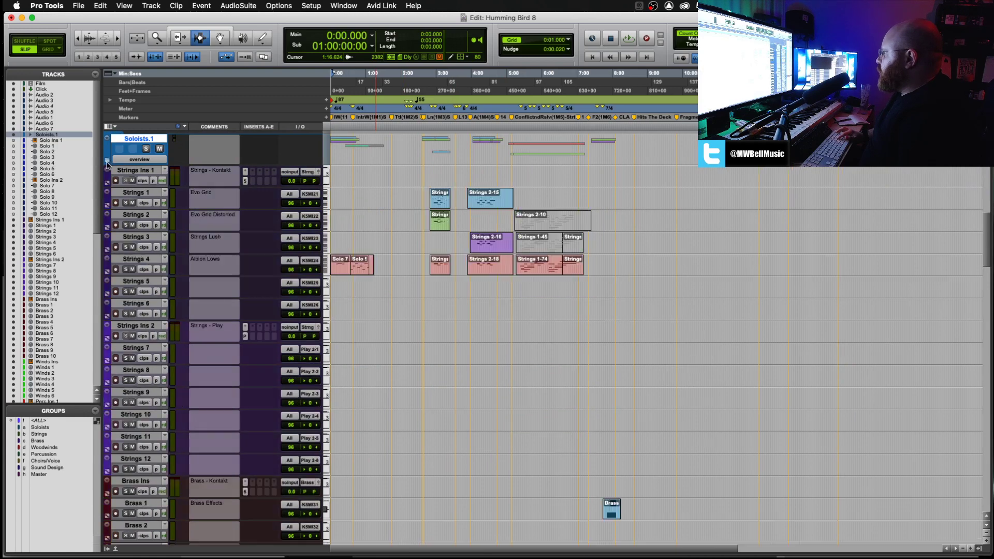
left_click(108, 162)
left_click(107, 161)
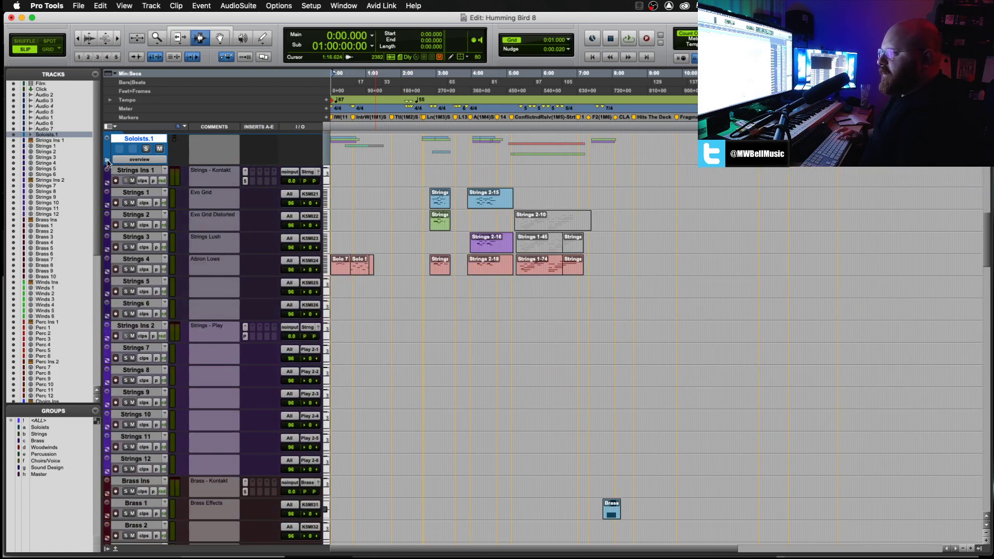
left_click(107, 162)
left_click(107, 161)
left_click(107, 161)
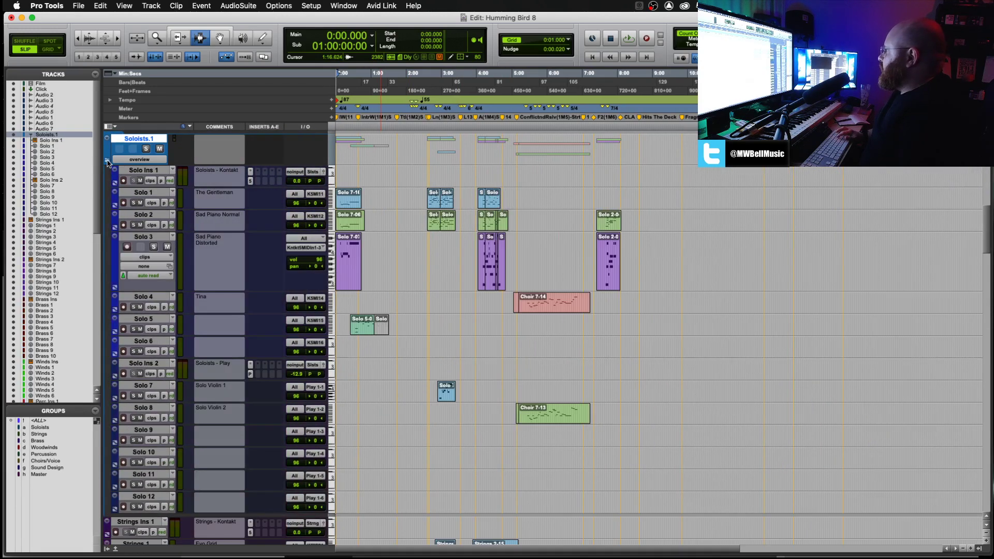
left_click(107, 162)
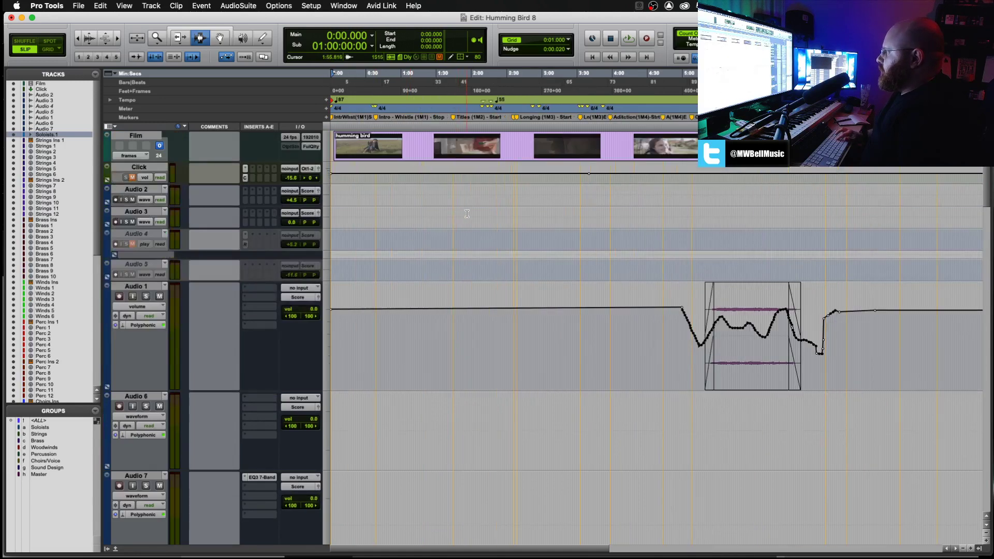
Set the edit point on the timeline at 1:24.550
scroll(468, 213, "right", 2)
scroll(468, 213, "left", 2)
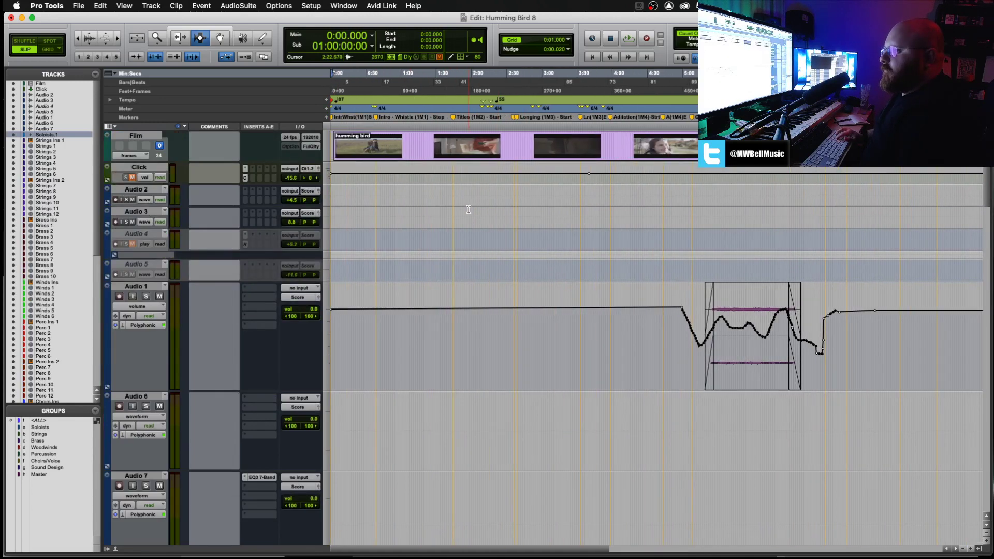
left_click(437, 193)
scroll(405, 184, "right", 1)
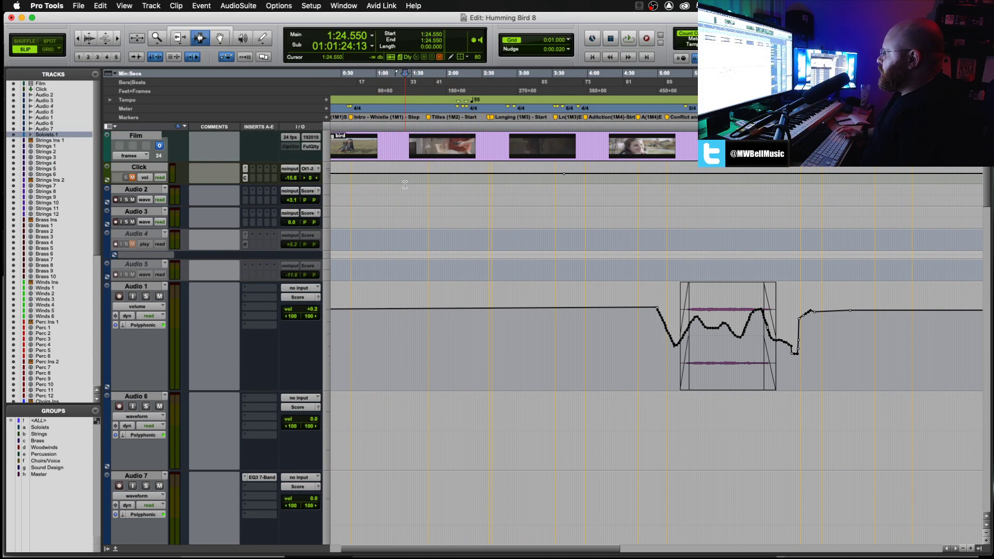
scroll(404, 185, "left", 1)
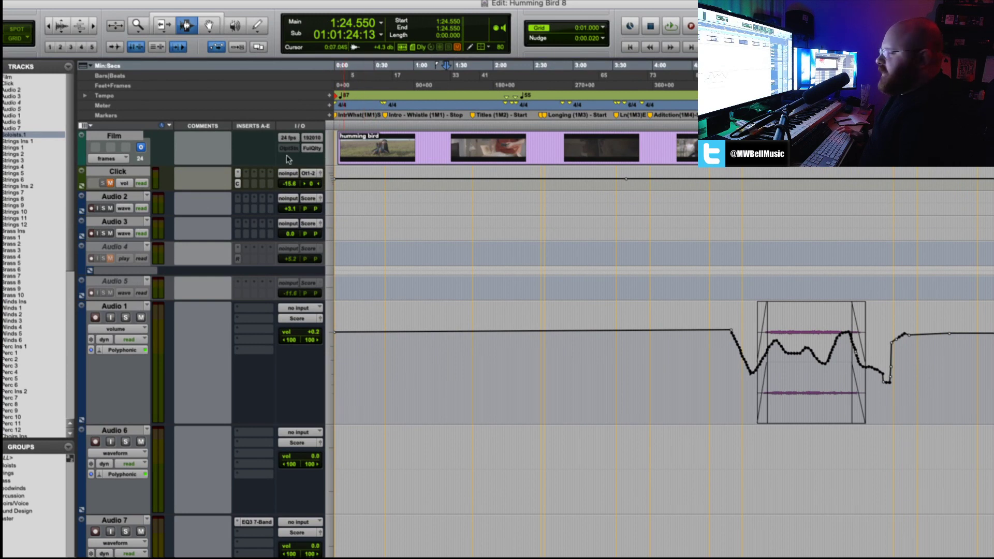
left_click(312, 138)
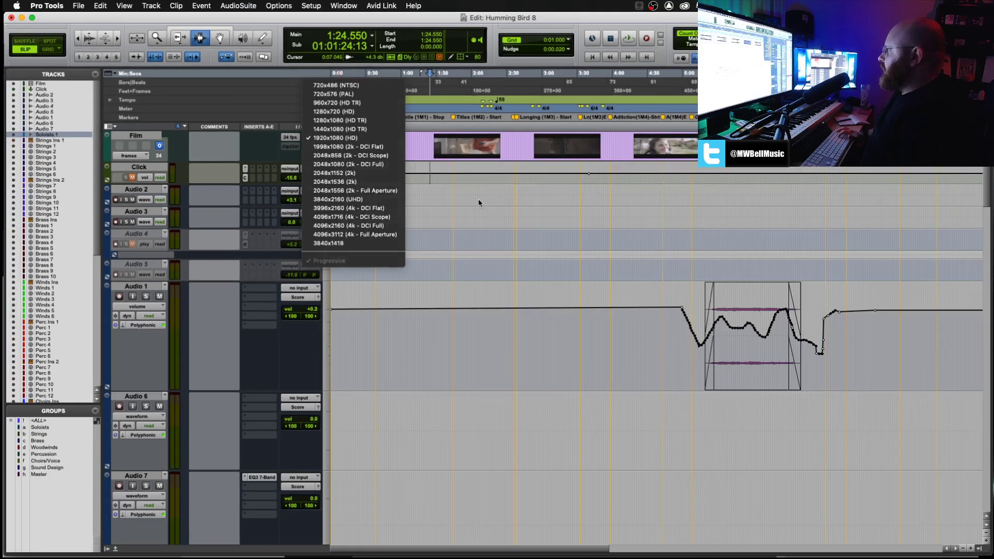
Dismiss the resolution list unchanged and return to the start of the session
left_click(478, 203)
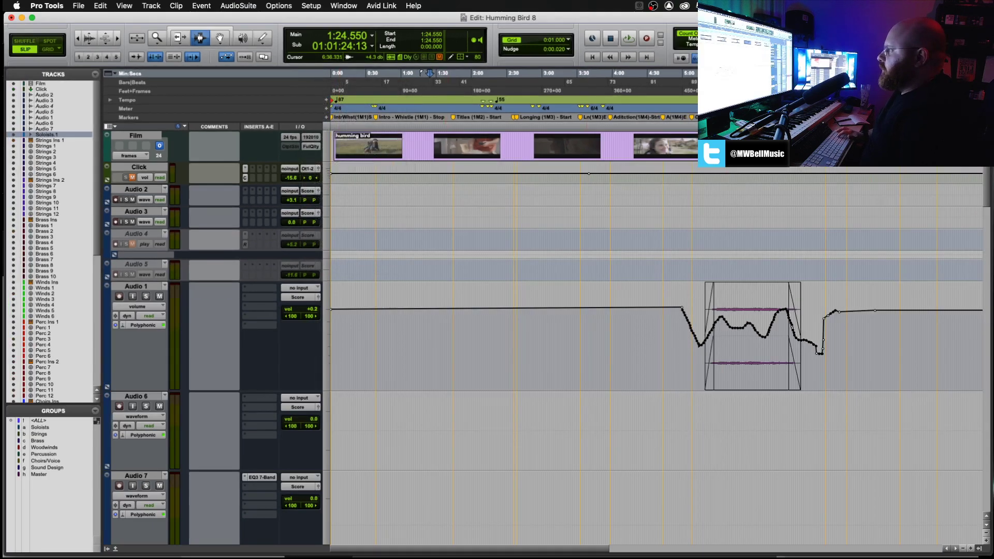
left_click(499, 187)
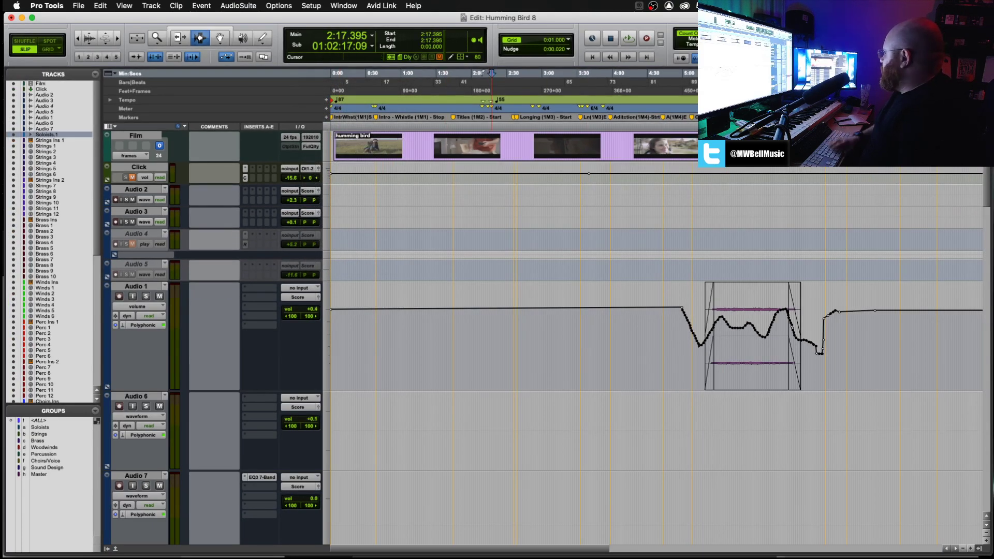
key("Return")
Show the Video window over the track area and play the session to watch the film
key("super+9")
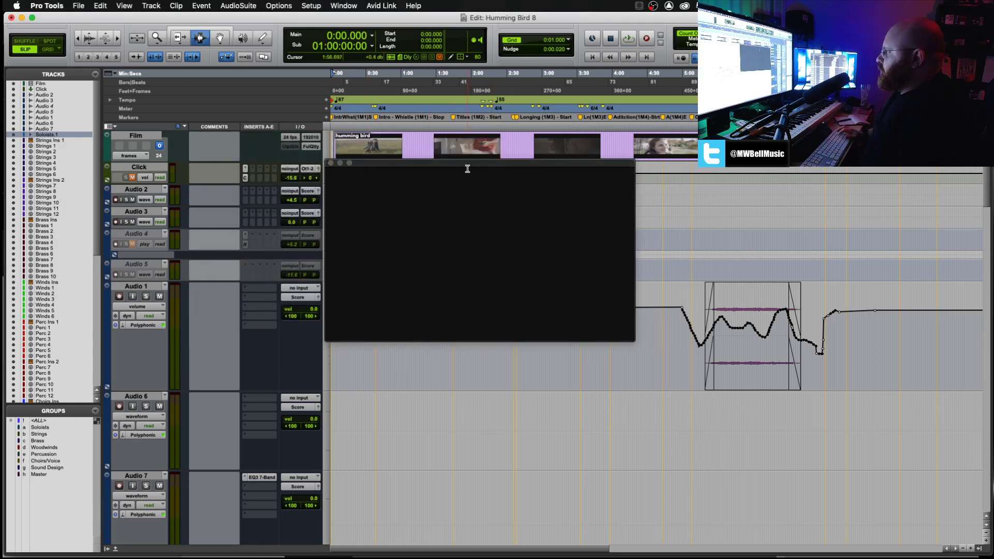
left_click_drag(466, 169, 486, 213)
key("KP_5")
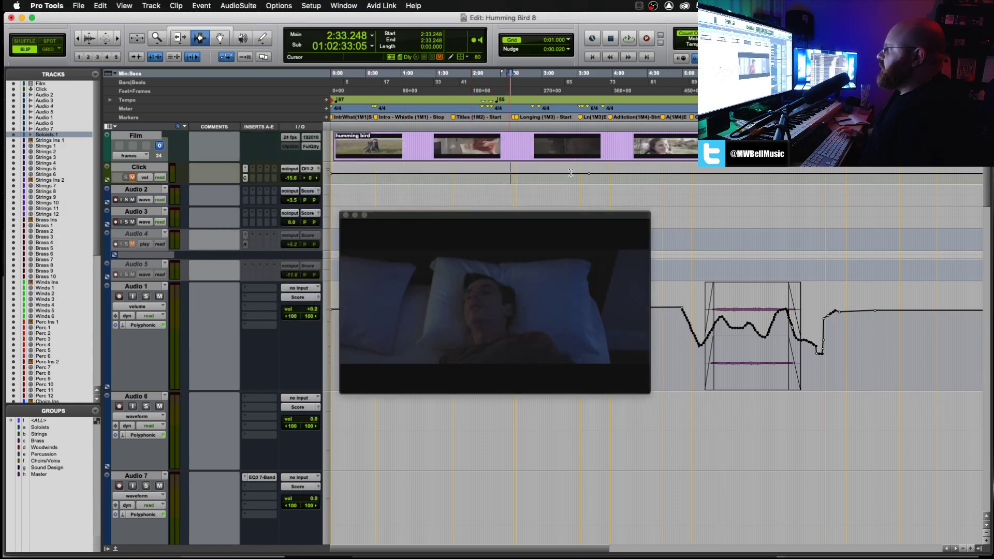
scroll(518, 175, "right", 10)
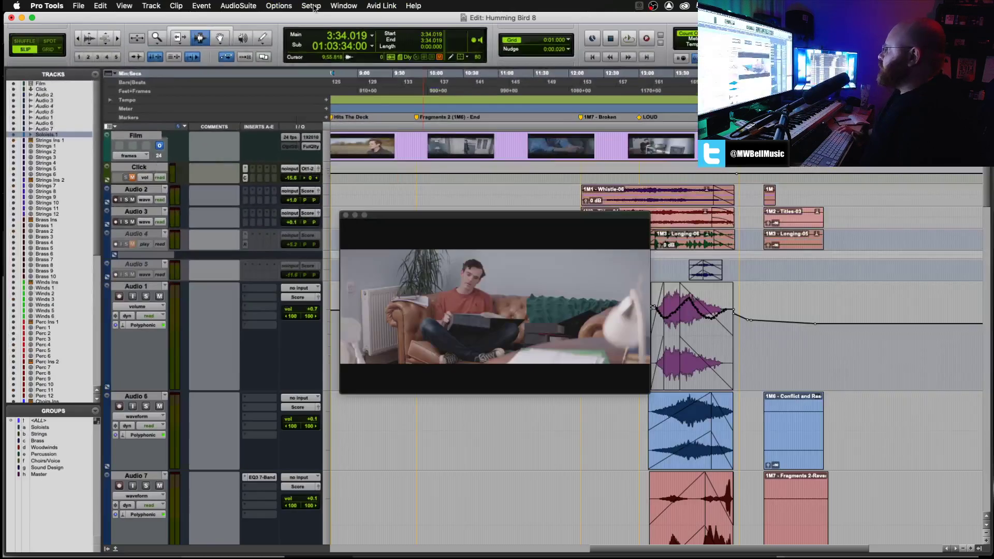
left_click(304, 7)
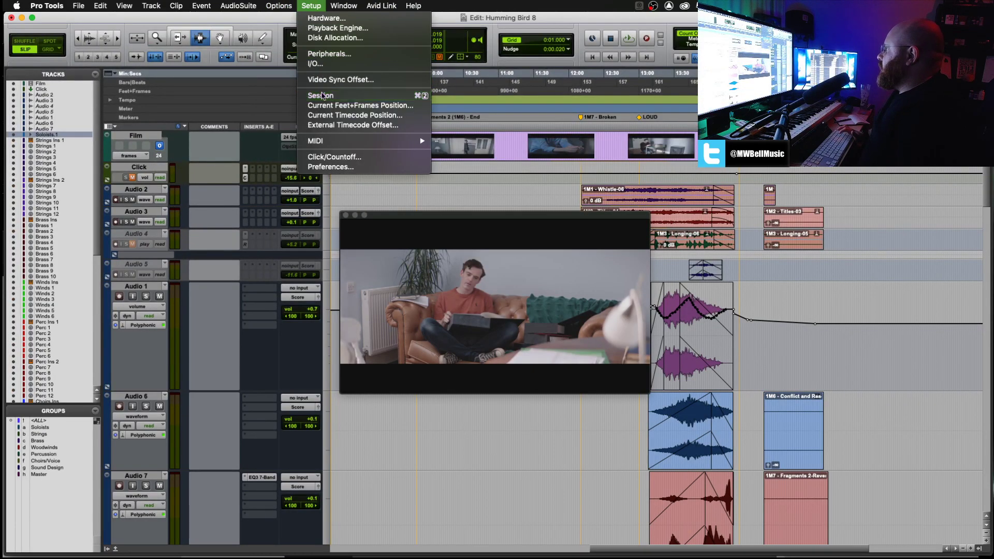
Check the session's format and timecode settings: 44.1 kHz, 16-bit, 24 fps
left_click(321, 96)
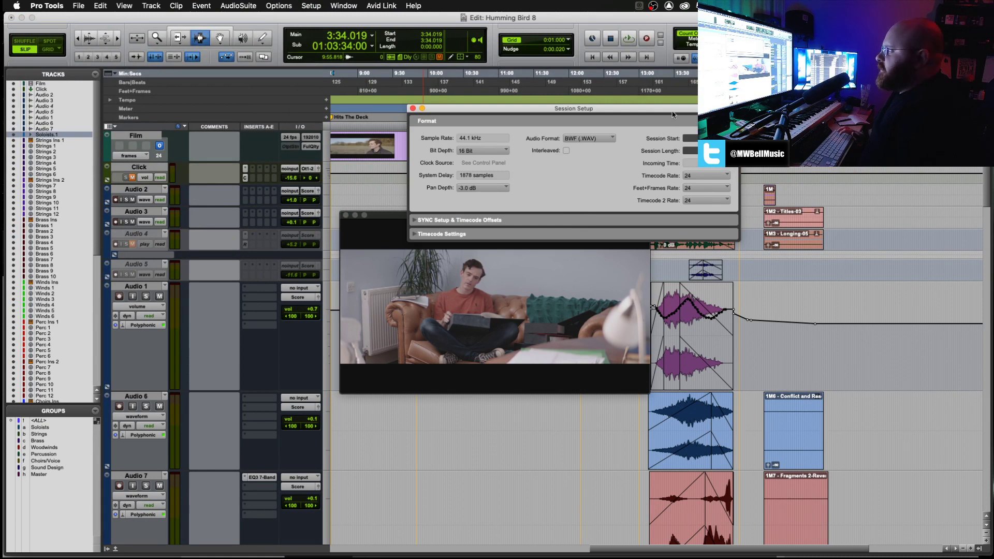
left_click_drag(672, 113, 561, 175)
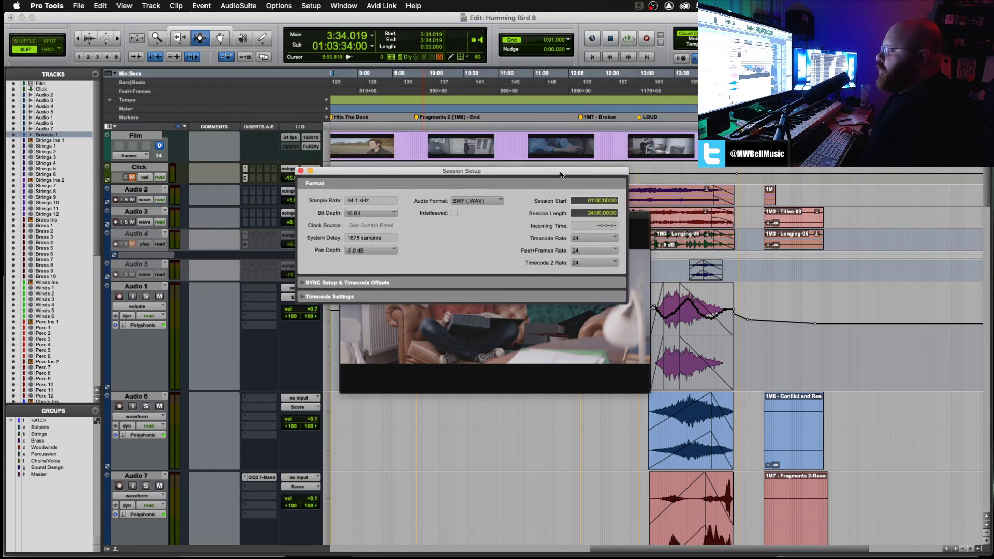
left_click(300, 171)
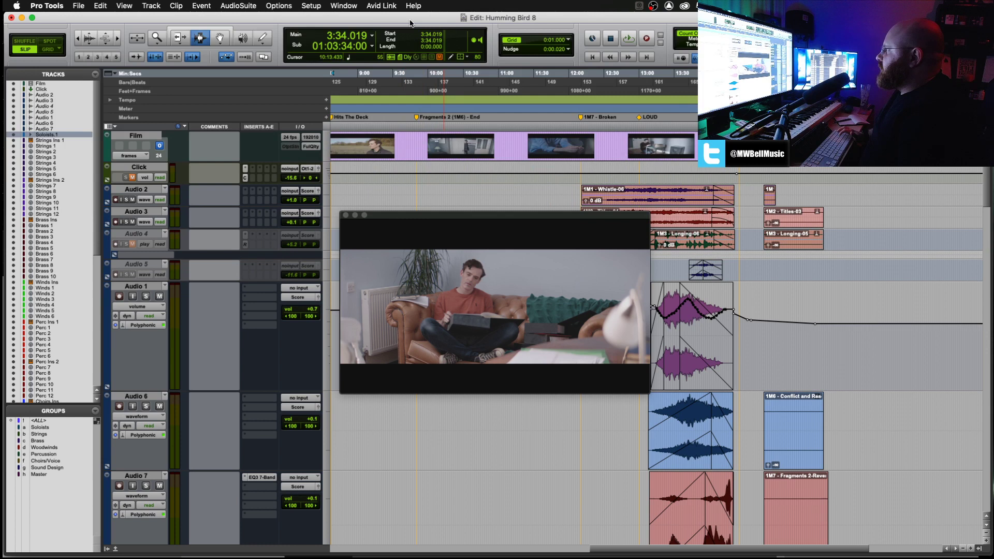
Confirm Video Engine is enabled in the Playback Engine settings
left_click(311, 6)
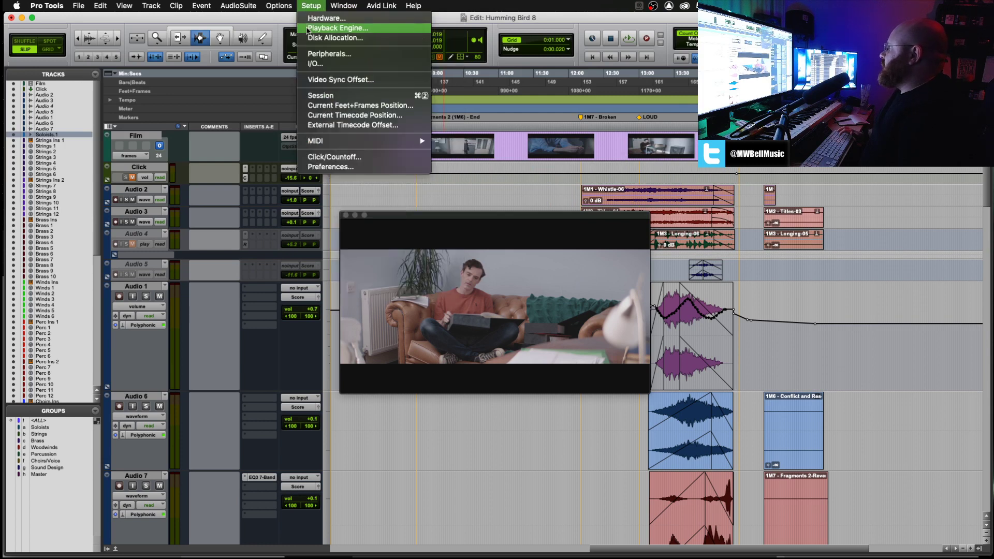
left_click(331, 28)
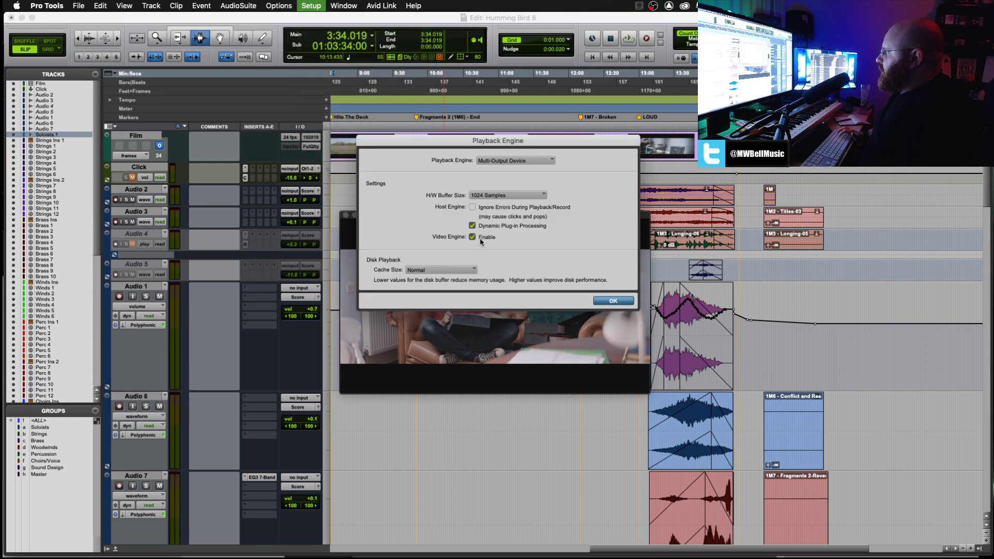
left_click(613, 301)
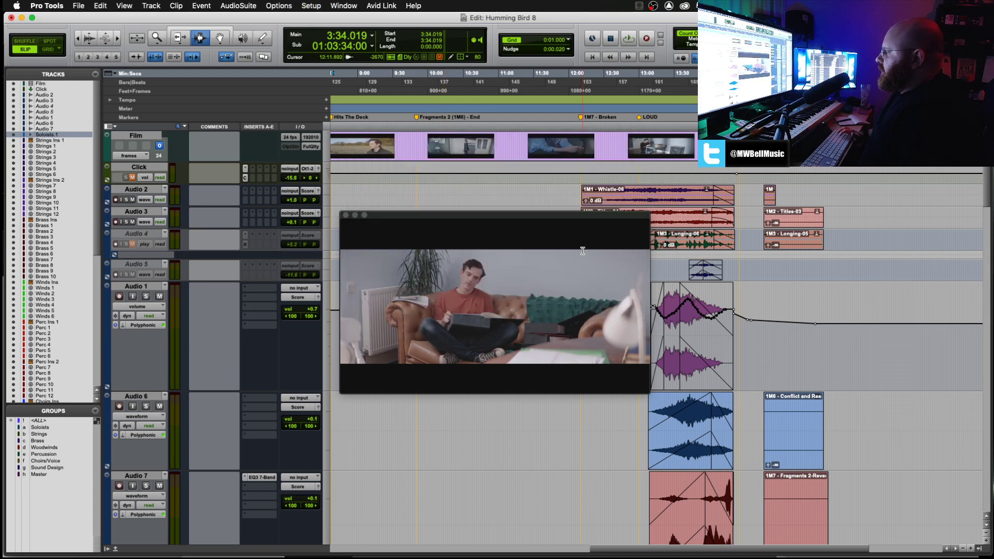
left_click(100, 5)
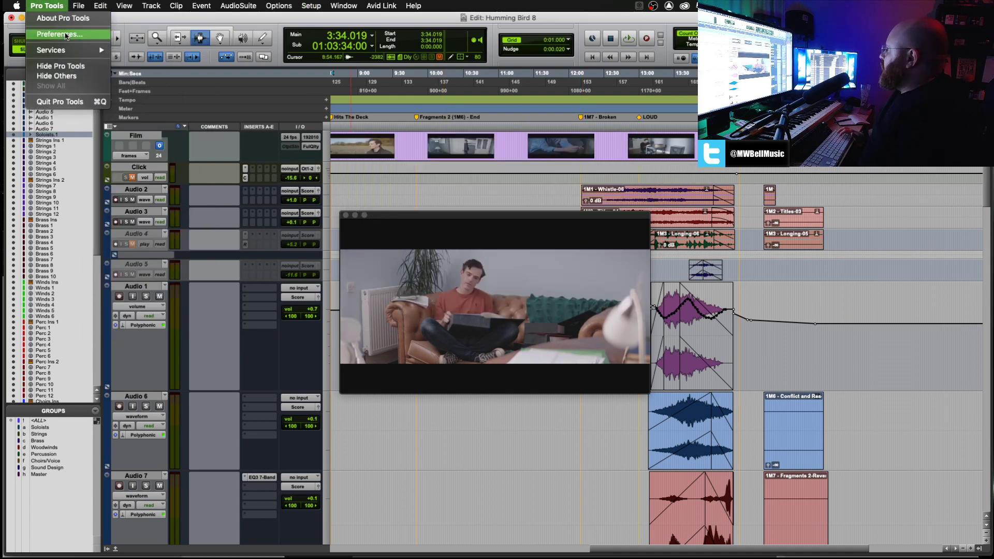
Check the Operation tab's GPU video and tear-prevention preferences, cancel, and close the video window
left_click(66, 36)
left_click(371, 79)
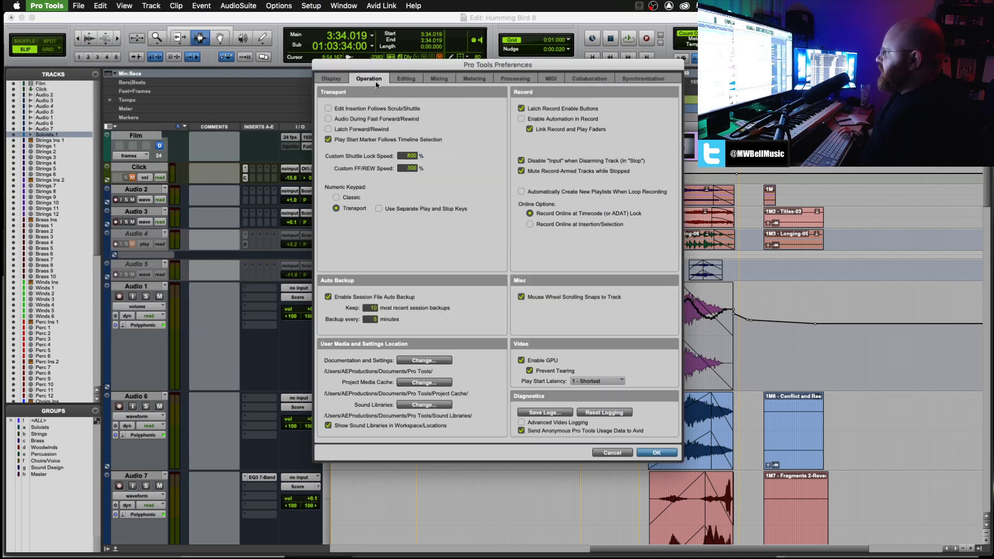
left_click(404, 79)
left_click(374, 79)
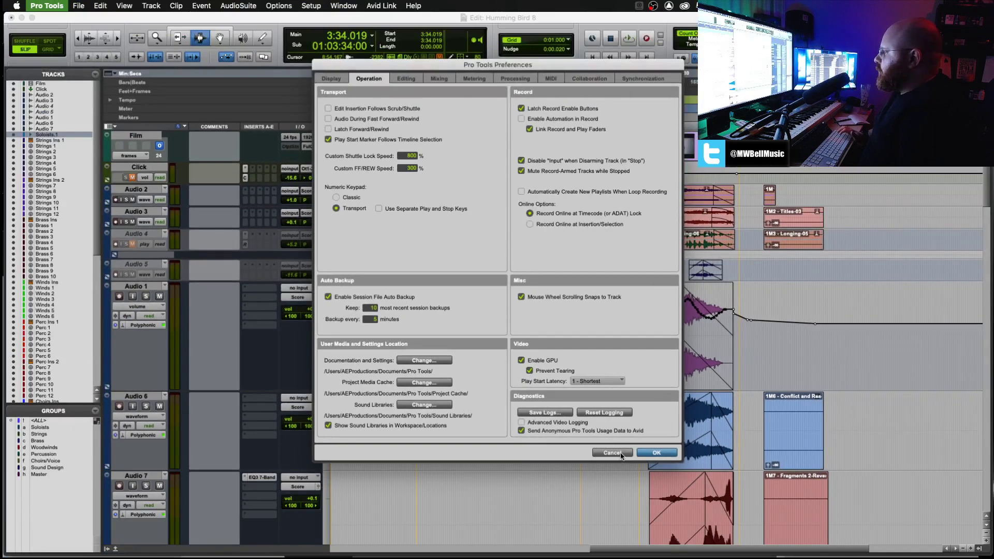
left_click(611, 453)
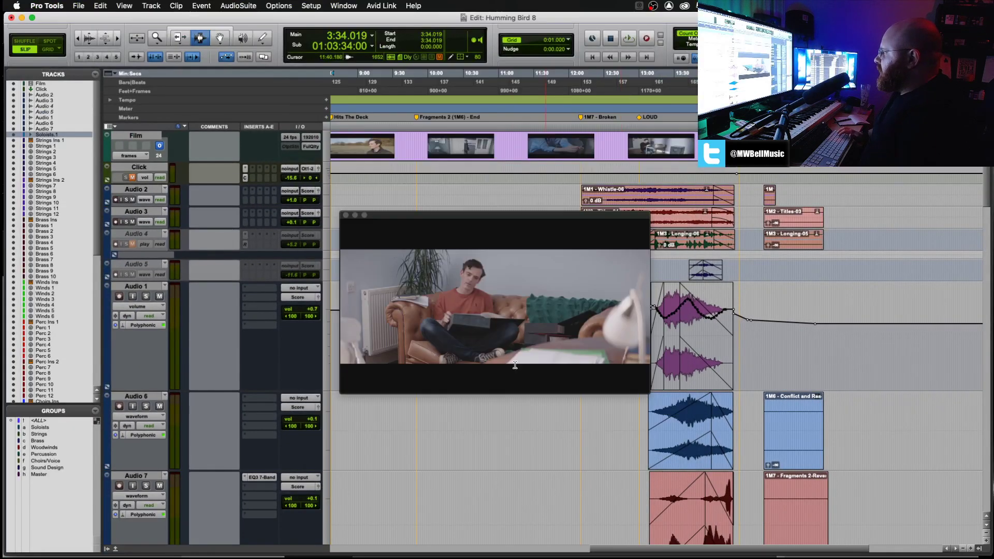
left_click_drag(484, 215, 452, 193)
key("super+9")
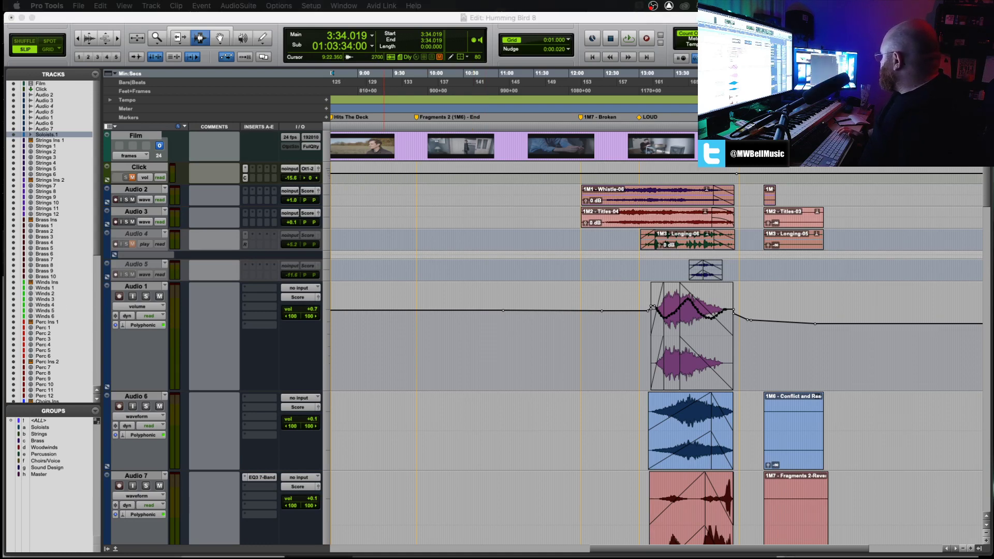
Bring Safari forward full screen and scroll the jwsoundgroup thread to the AVX2_Plug-ins/AvidVideoEngine reply
mouse_move(328, 546)
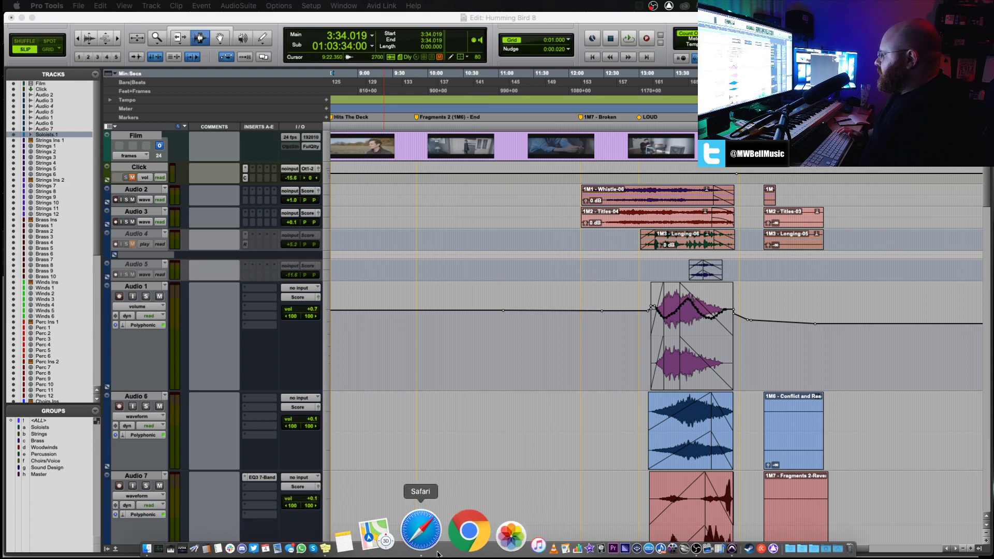
left_click(437, 553)
key("ctrl+alt+Return")
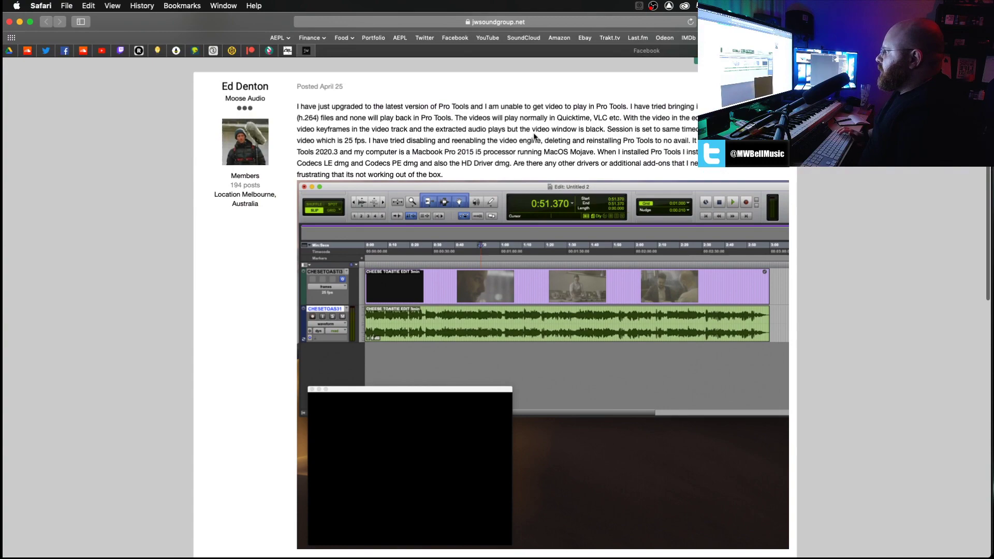
scroll(534, 136, "down", 3)
scroll(466, 238, "down", 5)
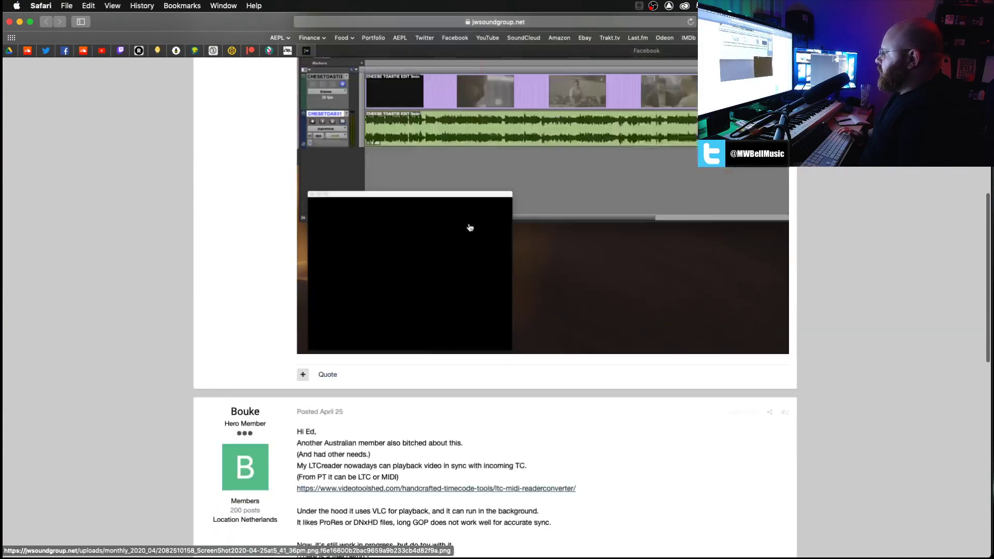
scroll(469, 228, "down", 12)
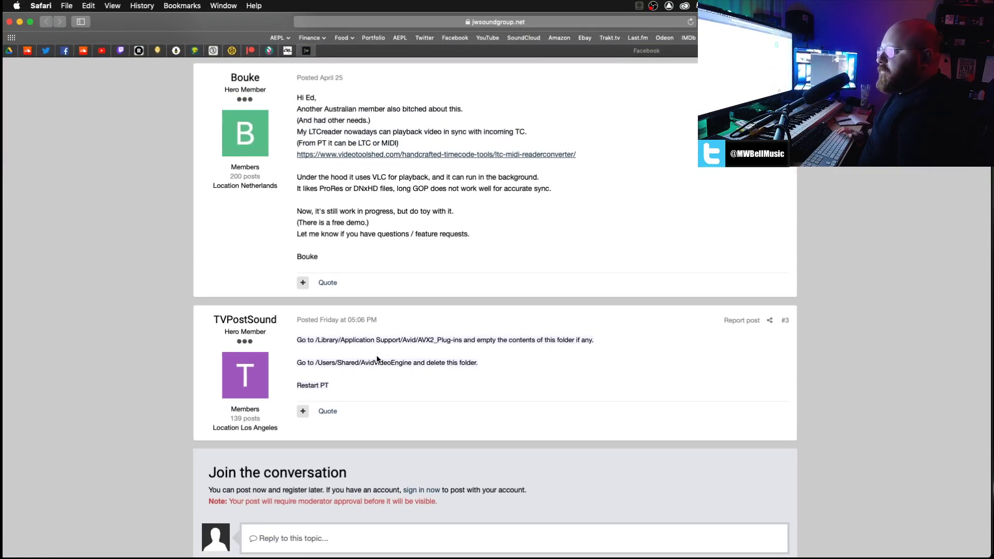
scroll(377, 357, "down", 2)
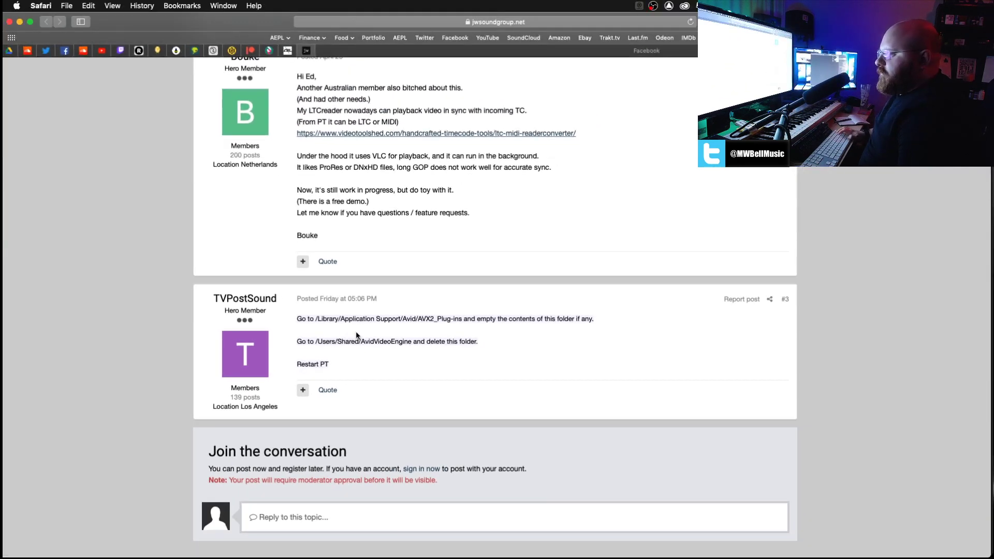
Switch back to Pro Tools and return to the start of the session
key("super+Tab")
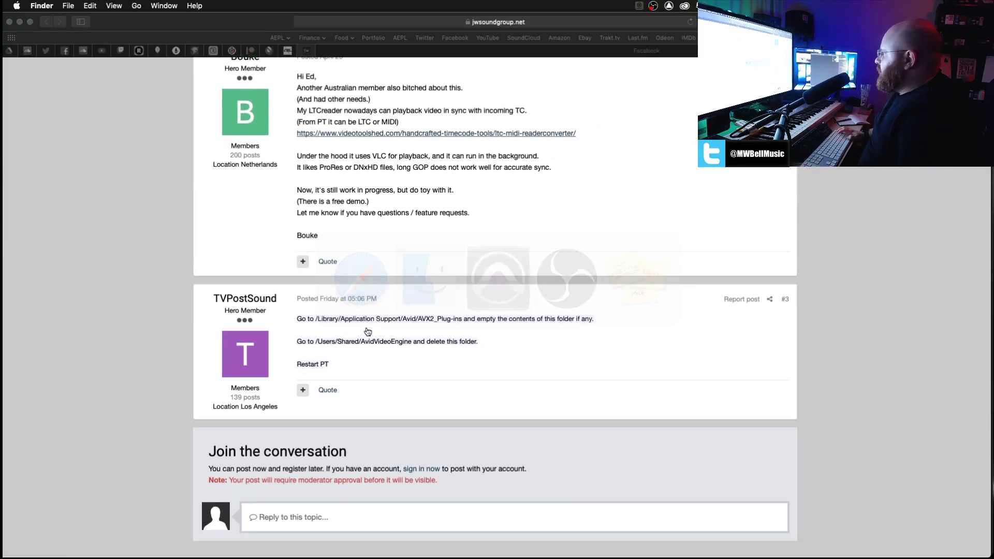
key("super+Tab")
key("super+Tab")
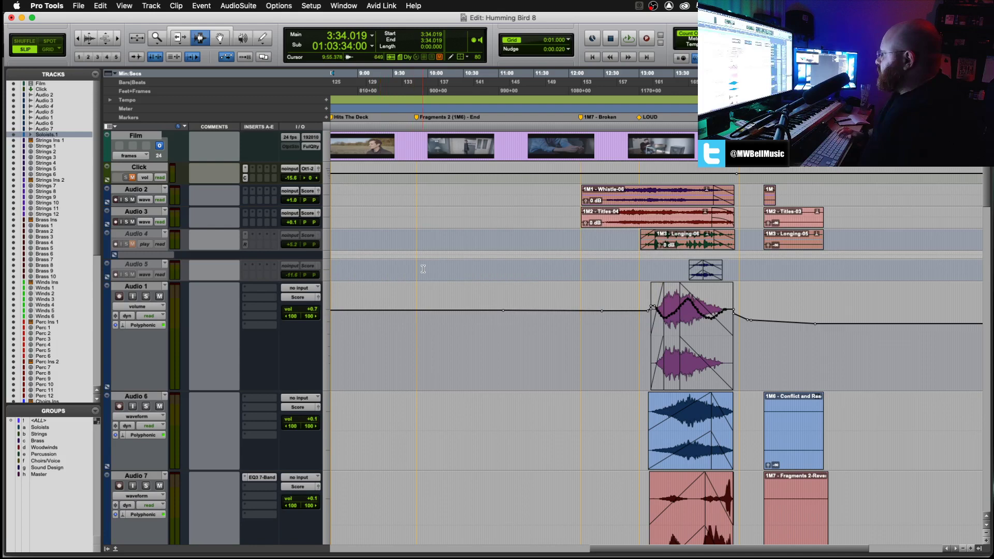
left_click(424, 272)
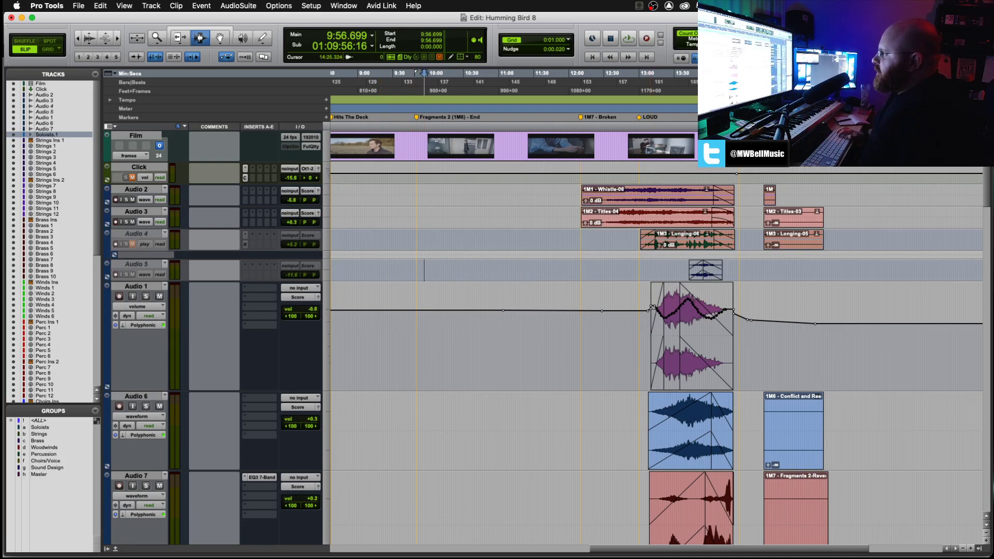
key("Return")
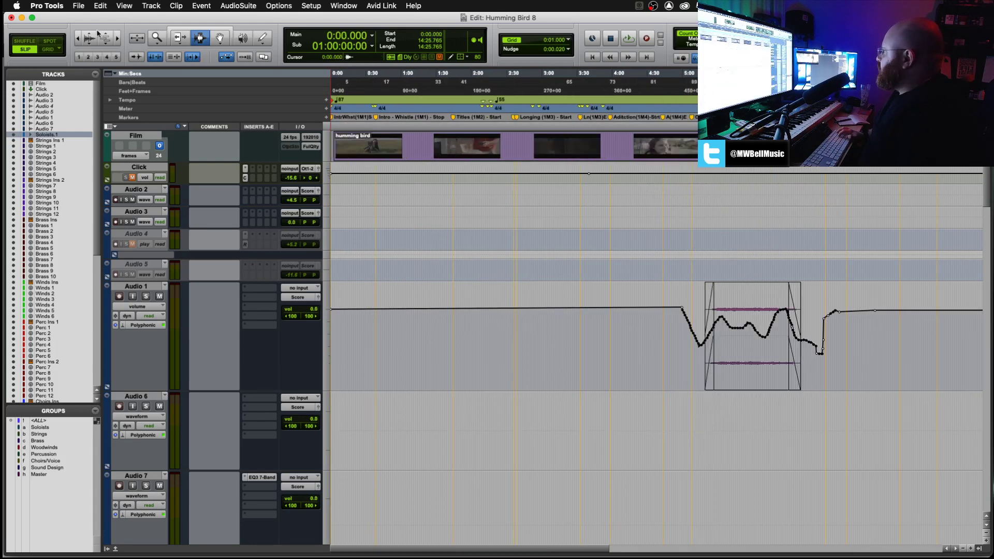
Choose File > Bounce to > QuickTime, triggering the same-as-source resolution warning
left_click(79, 7)
mouse_move(133, 152)
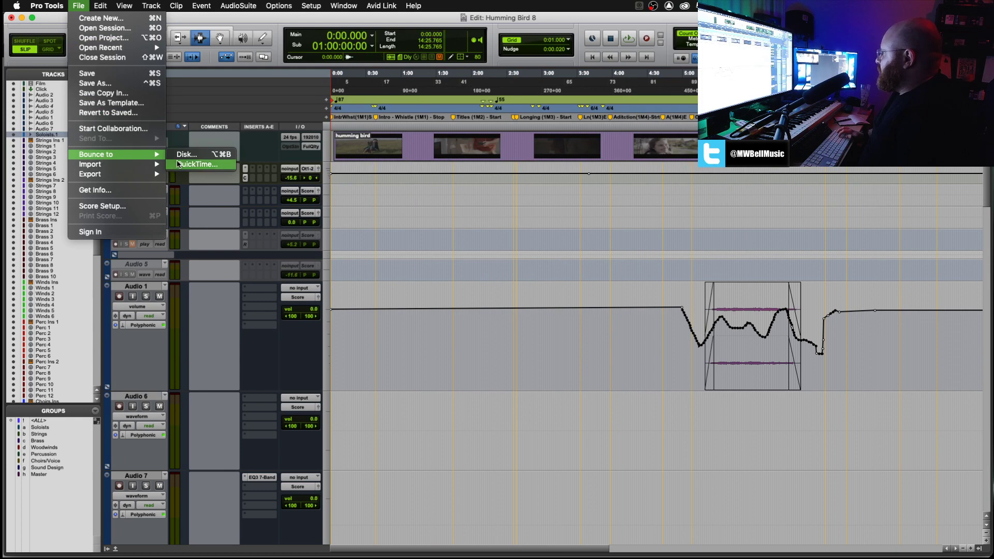
left_click(210, 161)
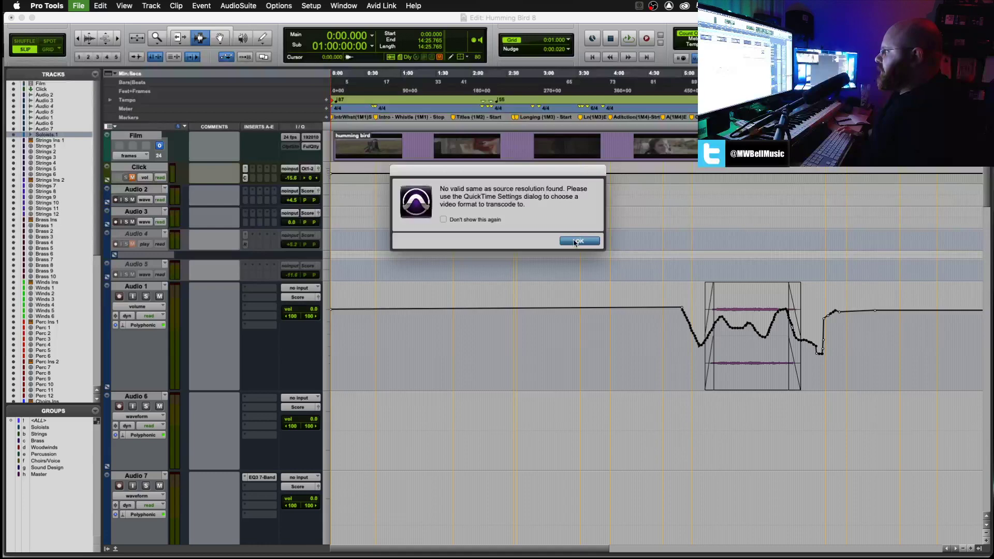
Accept the resolution warning and open QuickTime Settings in the bounce dialog, hanging Pro Tools
left_click(599, 254)
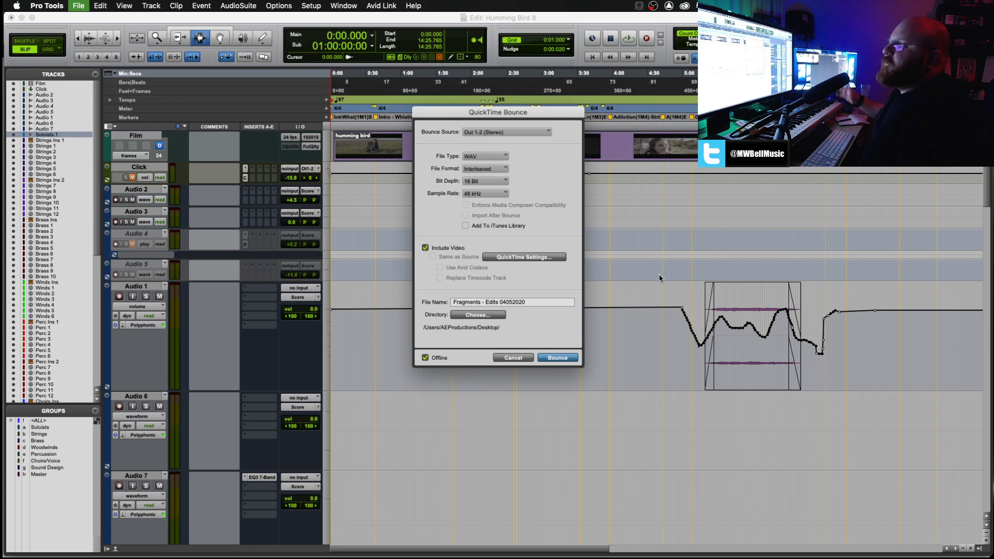
left_click(500, 257)
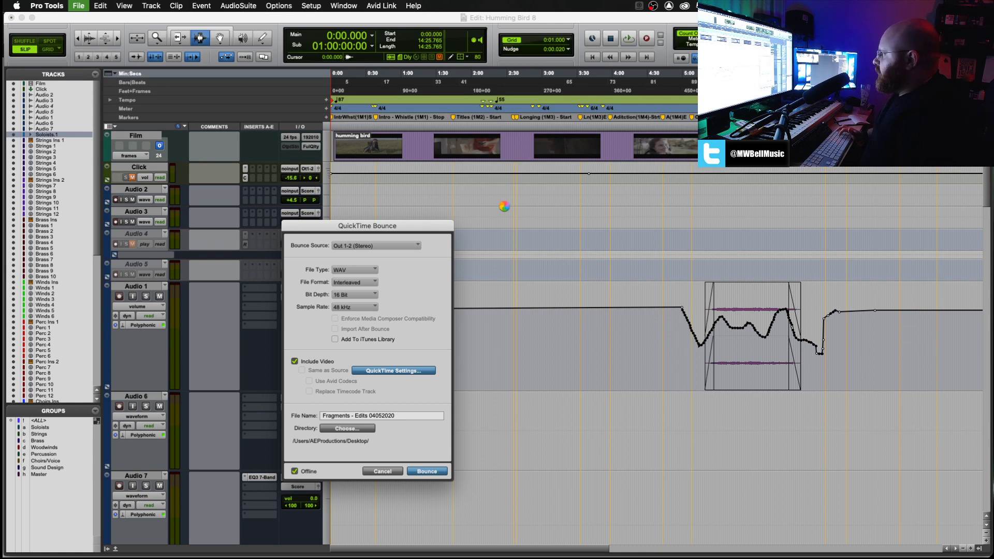
Open Force Quit Applications with Cmd-Option-Esc and move it to the upper right
key("super+alt+Escape")
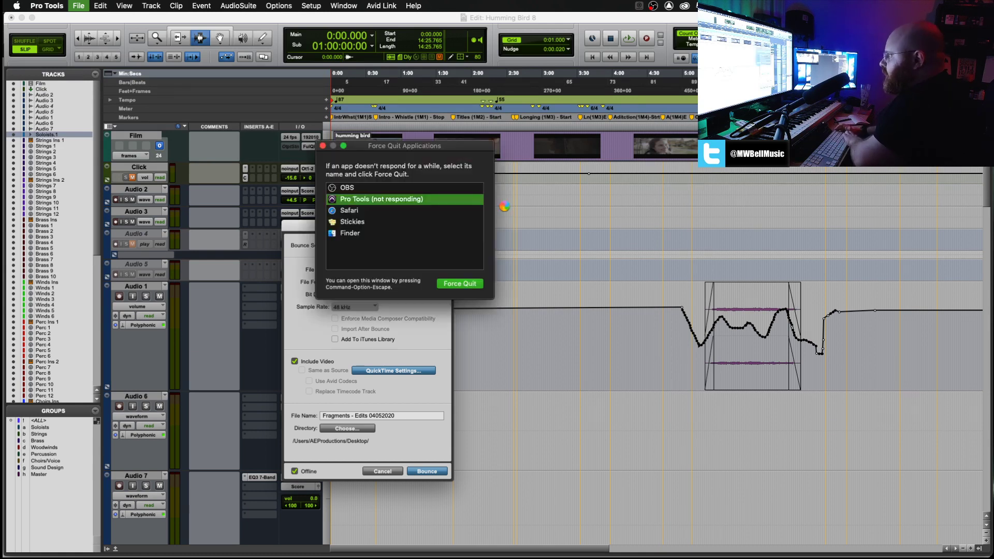
left_click_drag(443, 145, 743, 119)
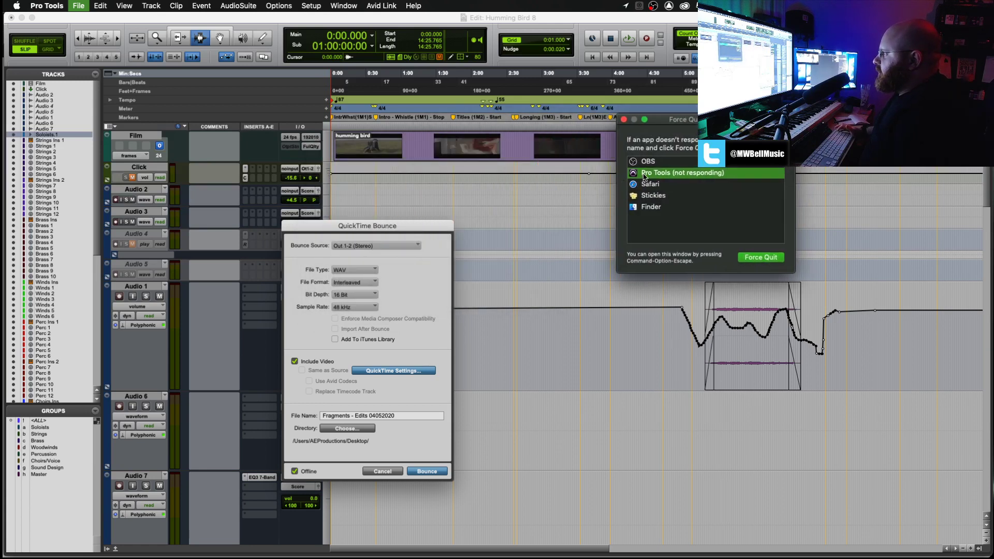